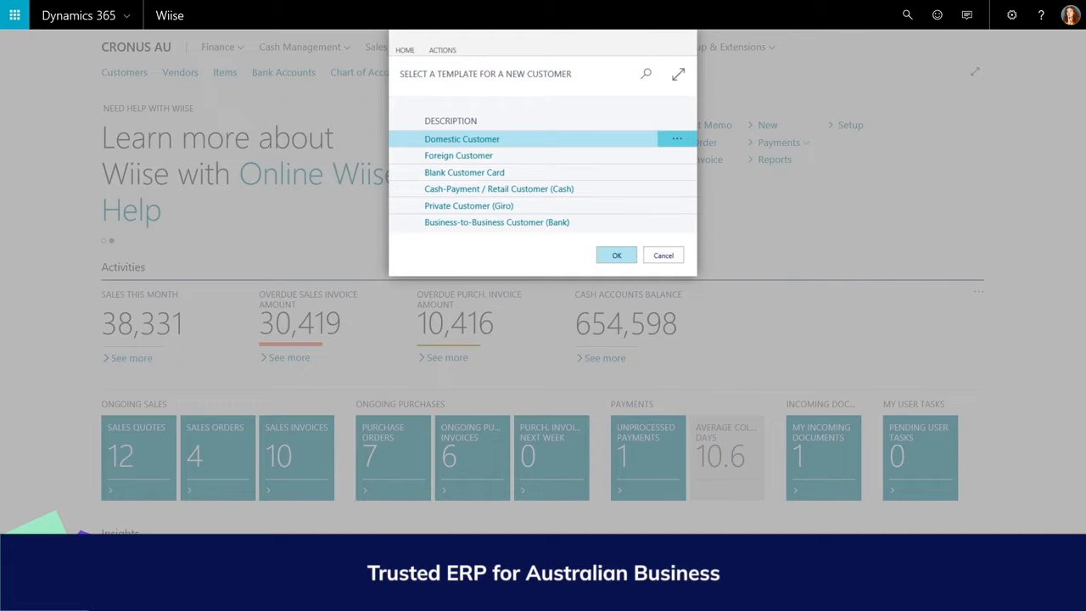
- Create a customer from the Business-to-Business Customer (Bank) template and name it Cannon Group PLC
left_click(496, 223)
left_click(616, 256)
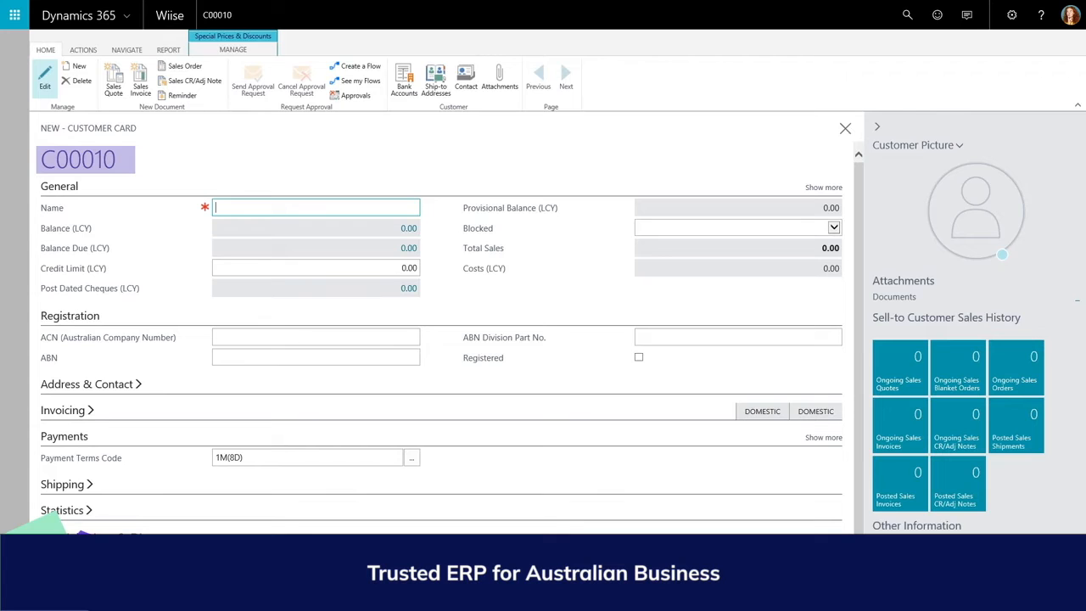
type("Cannon Grou")
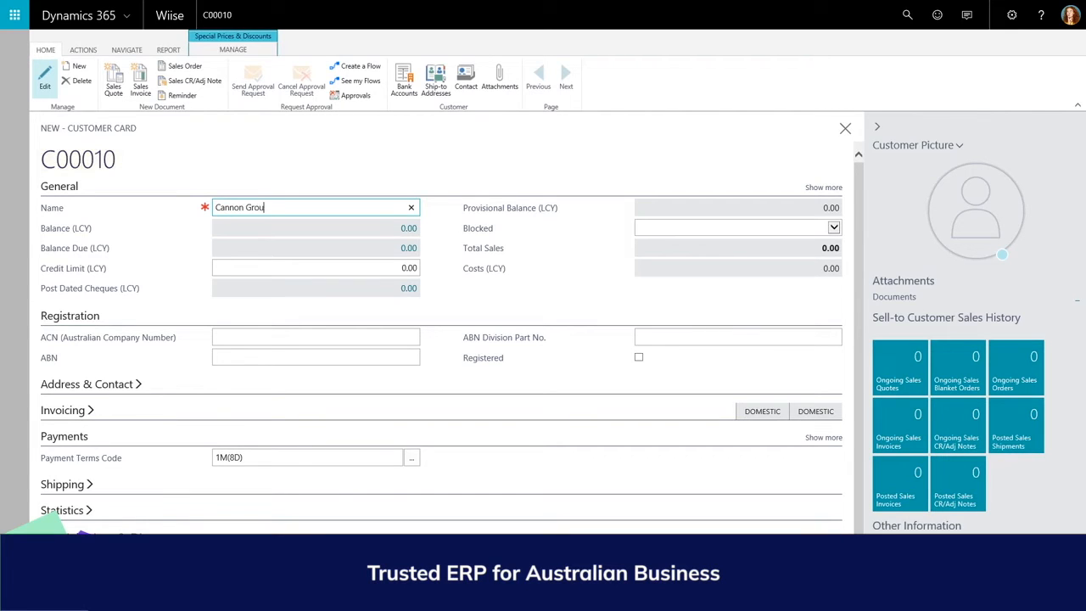
type("p PLC")
key("Tab")
- Assign a salesperson code in the full General details and enter the company's ABN under Registration
left_click(819, 187)
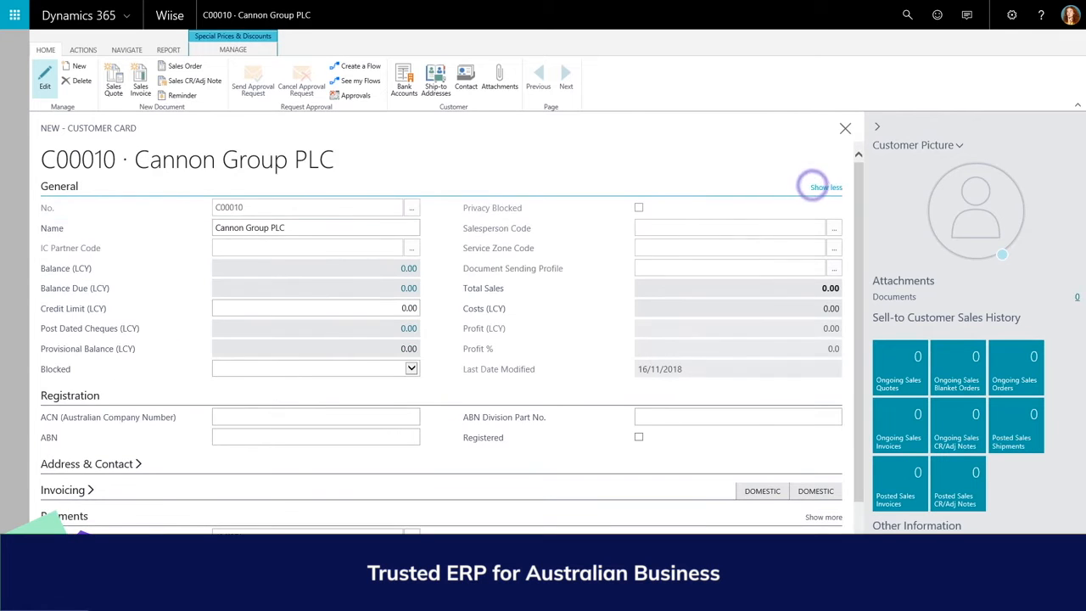
left_click(834, 228)
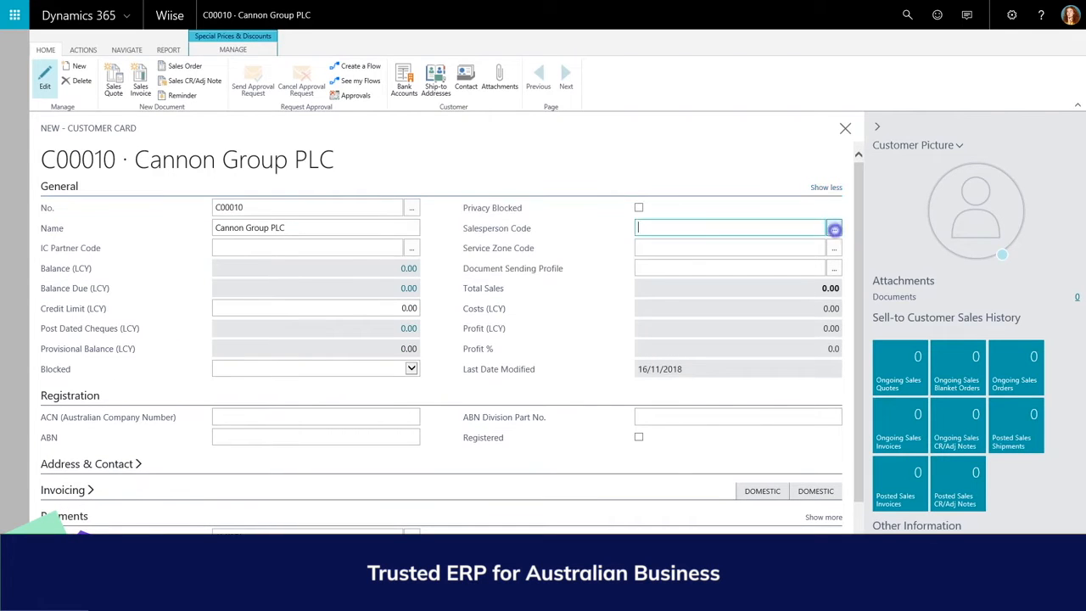
left_click(663, 313)
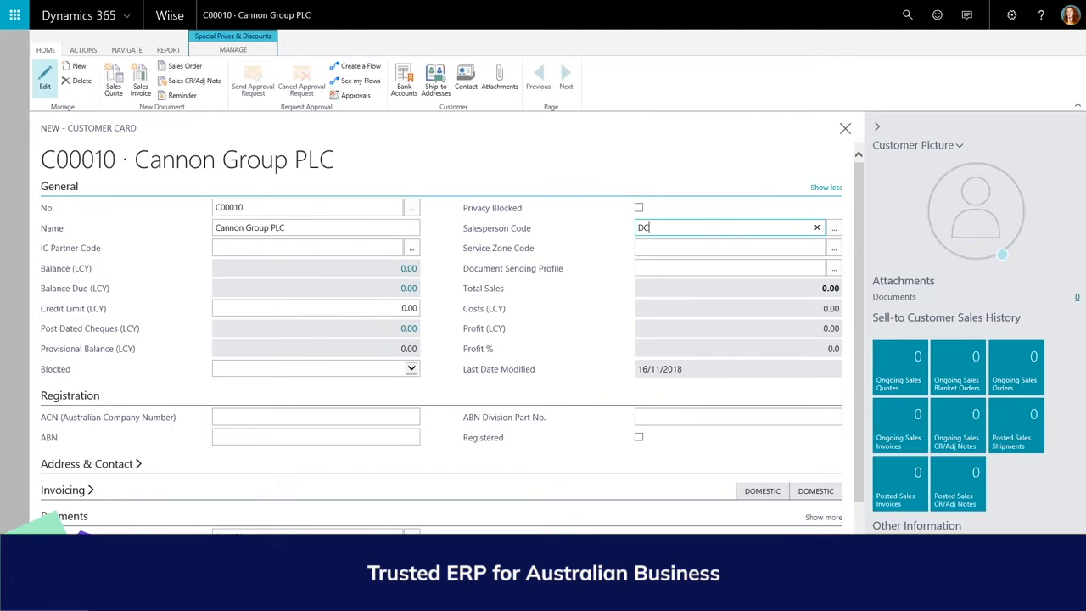
left_click(822, 187)
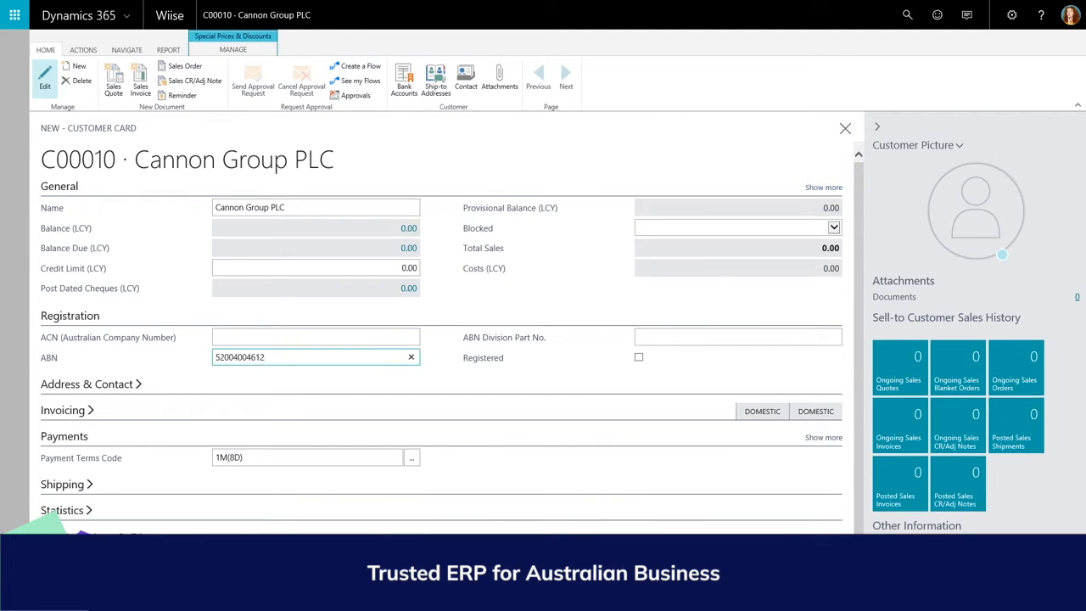
left_click(71, 310)
- Fill in the customer's street address and postcode, accepting the first matching entry in the postcode list
left_click(69, 339)
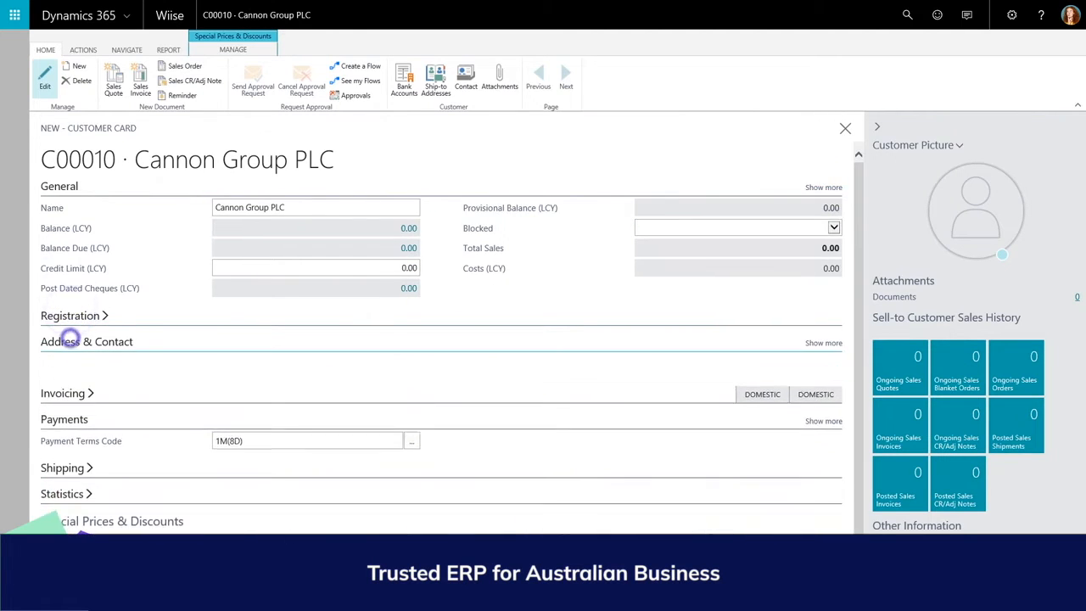
left_click(225, 382)
type("19 Market Square")
key("Return")
left_click(223, 422)
type("5000")
key("Return")
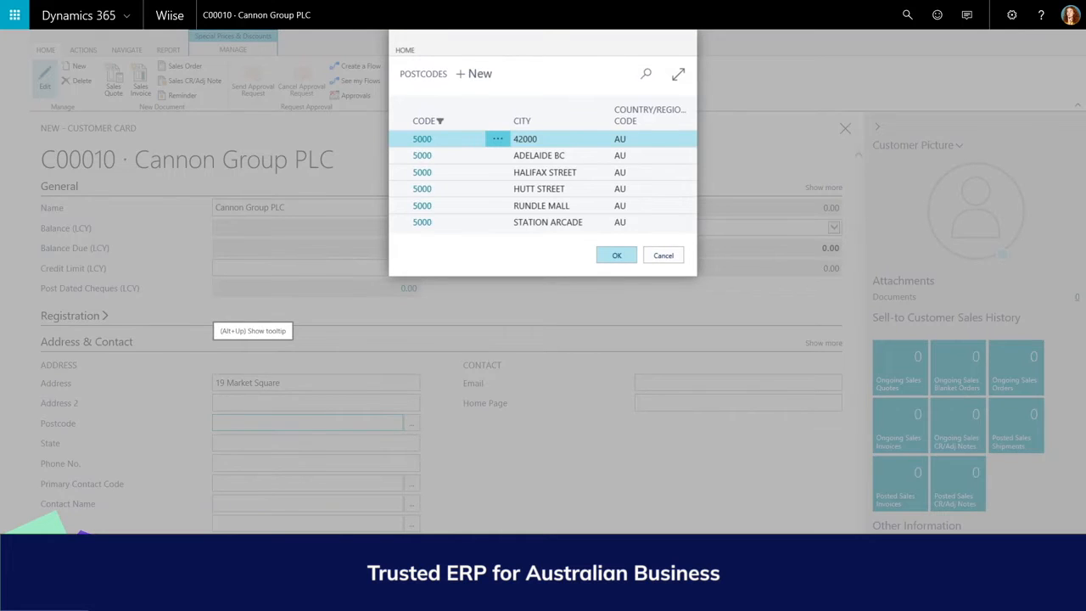
left_click(630, 259)
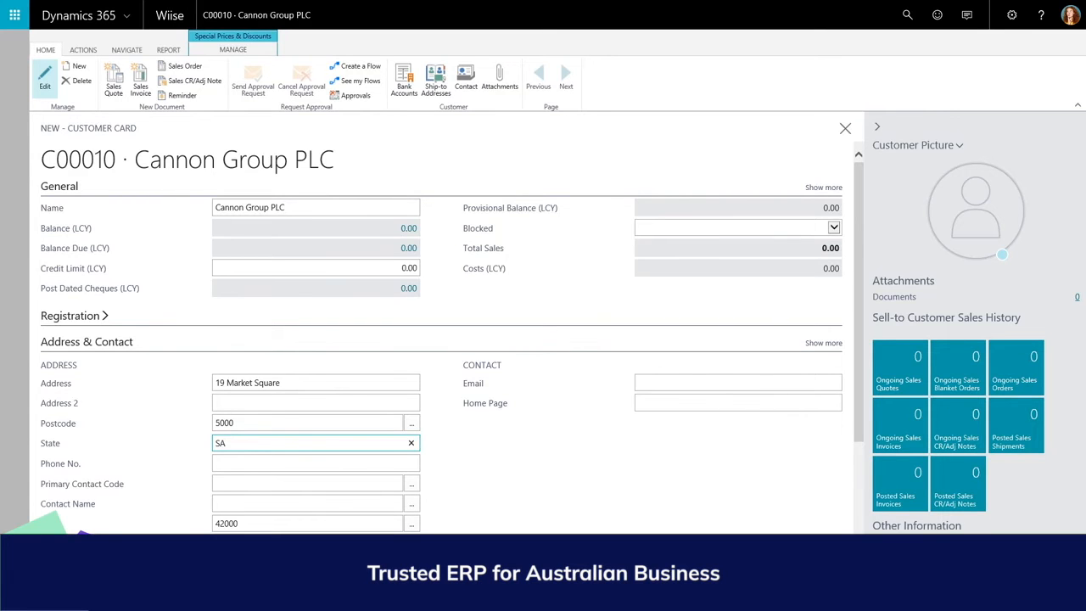
- Create a new contact for the customer with the contact's full name, type Person and company Cannon Group PLC
left_click(268, 486)
left_click(411, 483)
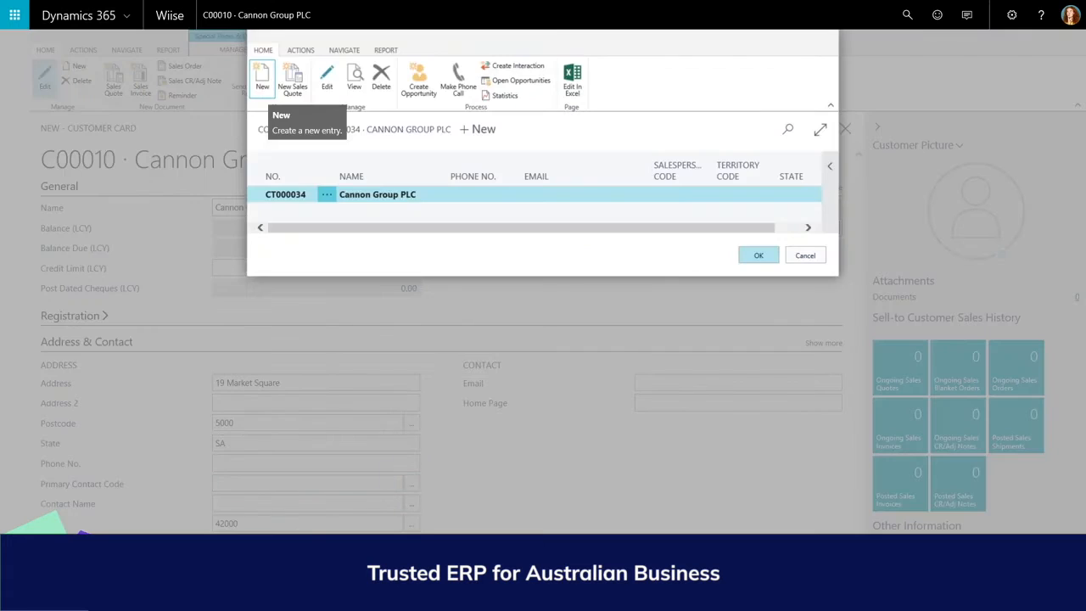
left_click(262, 78)
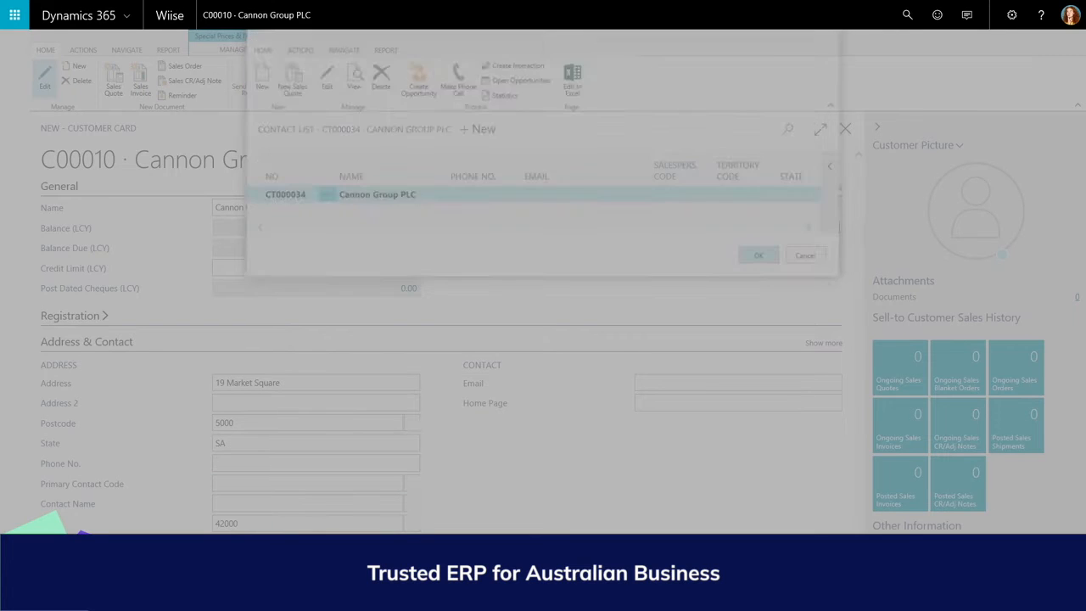
type("Mr. Andy Teal")
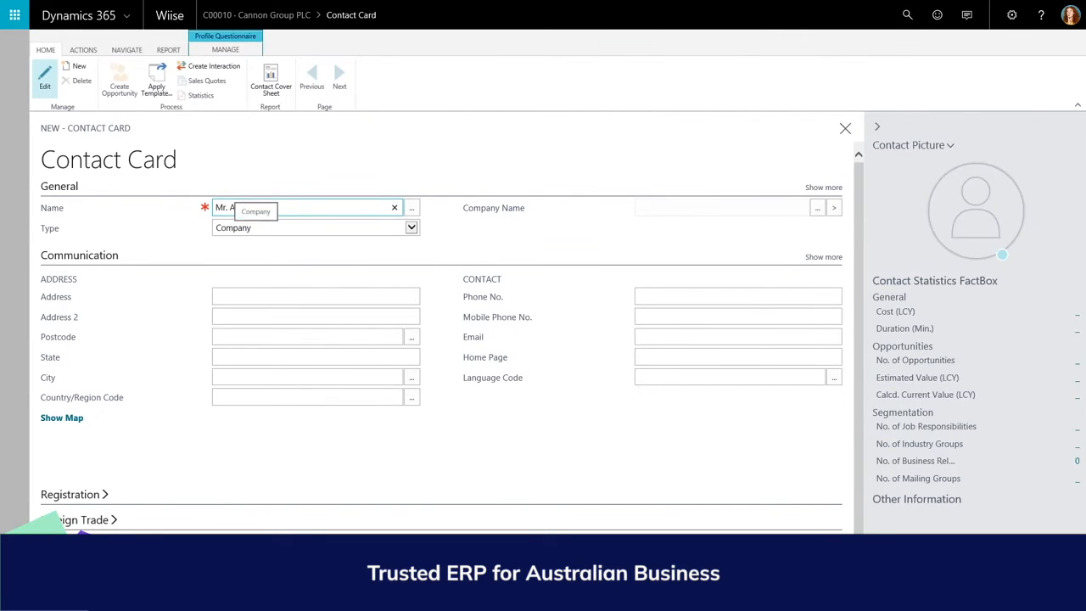
left_click(254, 227)
left_click(254, 239)
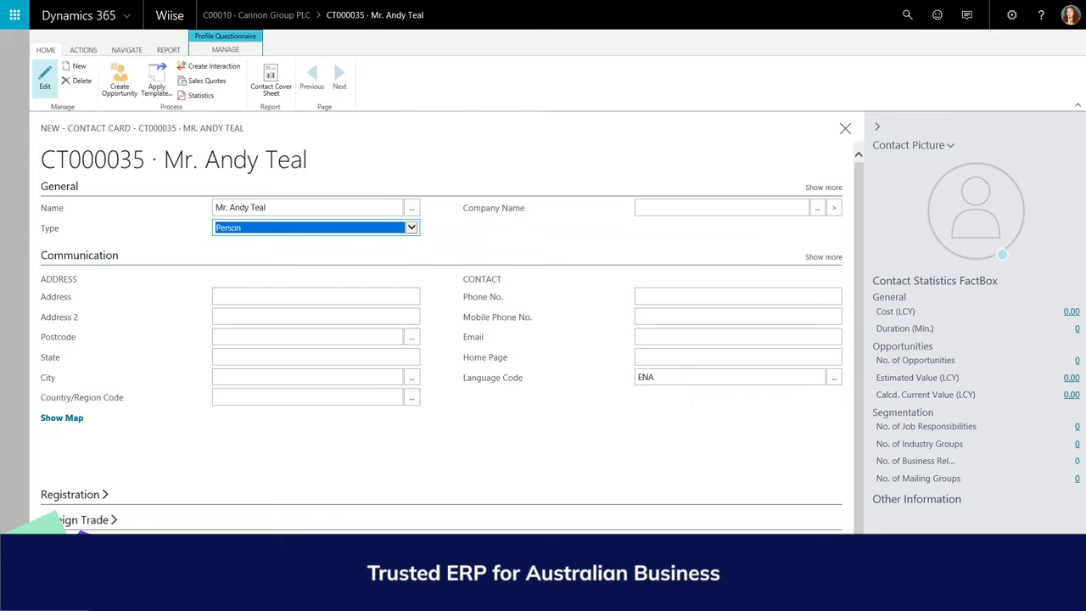
left_click(817, 206)
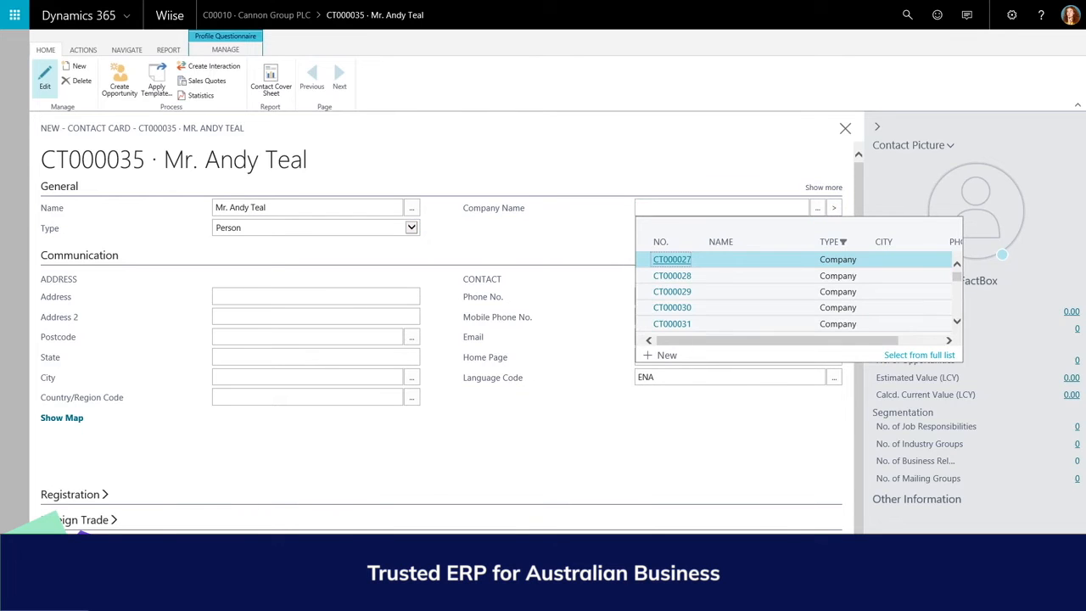
scroll(678, 265, "down", 1)
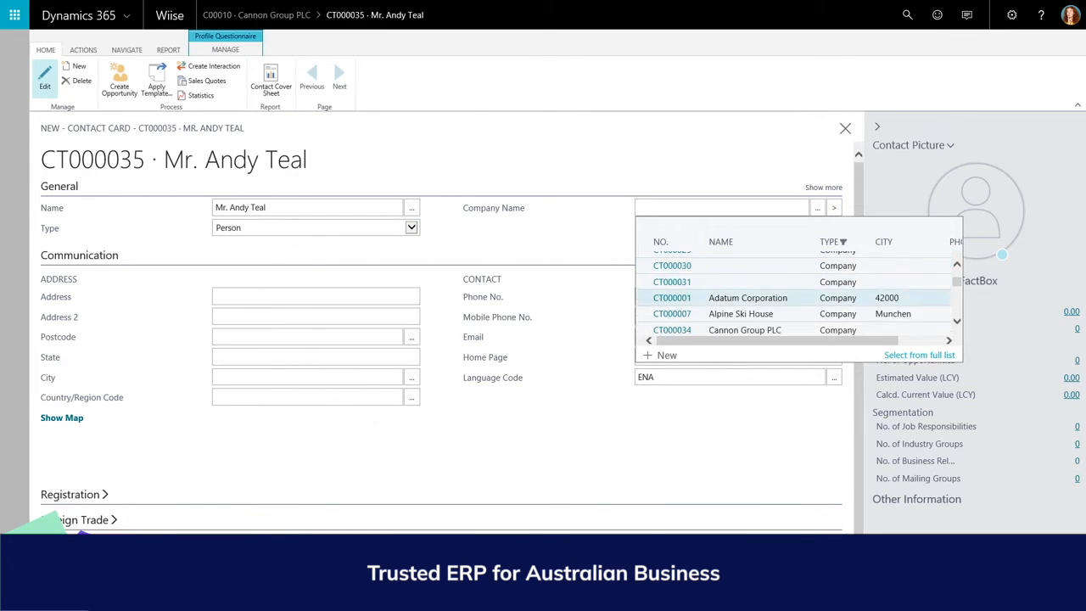
left_click(679, 330)
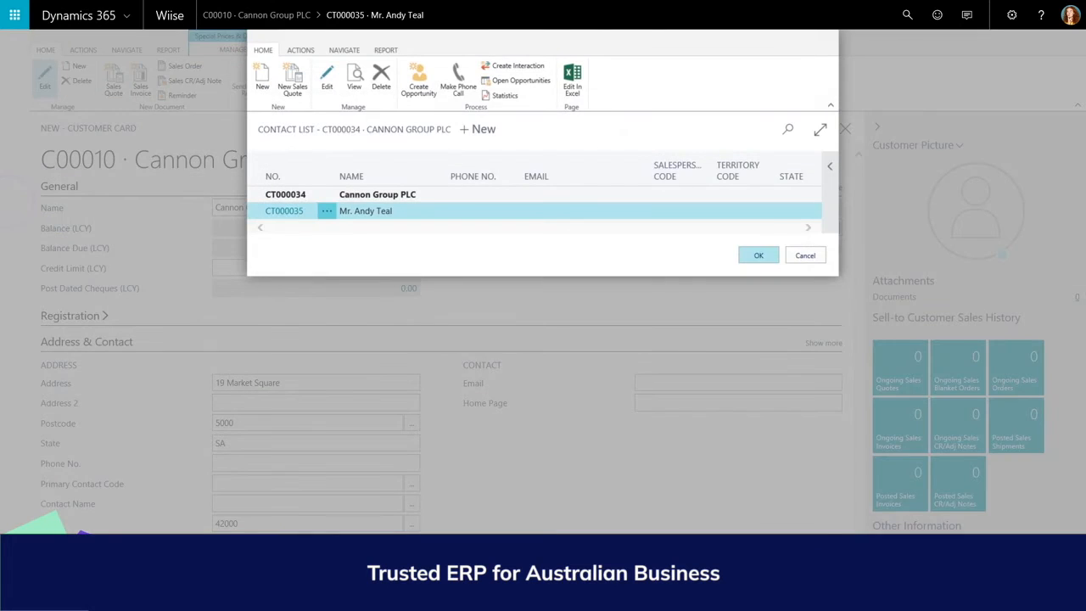
- Select the new contact as the customer's primary contact and fill in the customer's e-mail
left_click(758, 254)
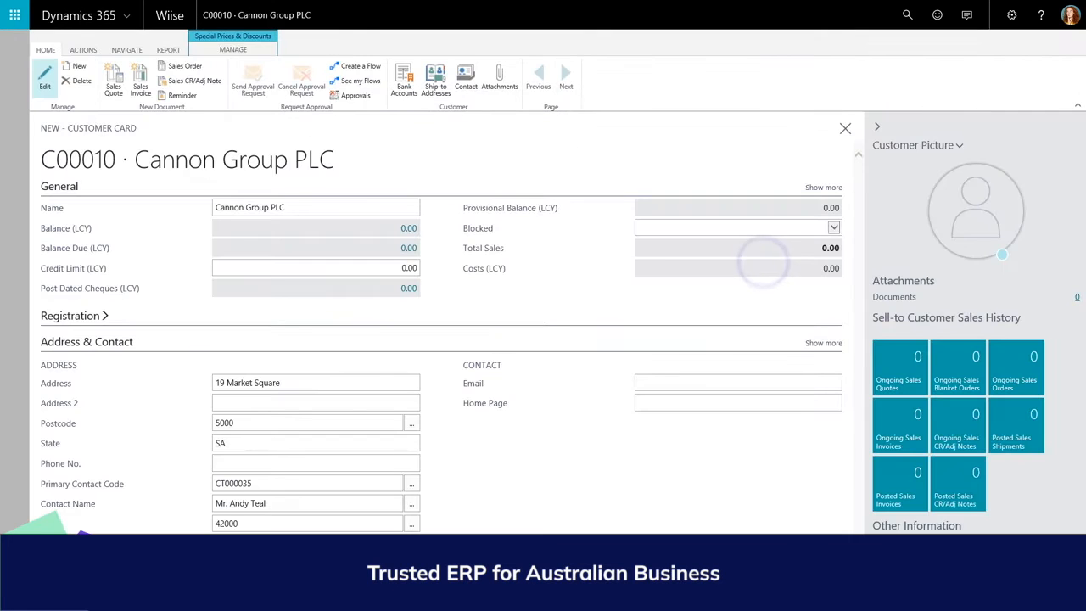
left_click(740, 382)
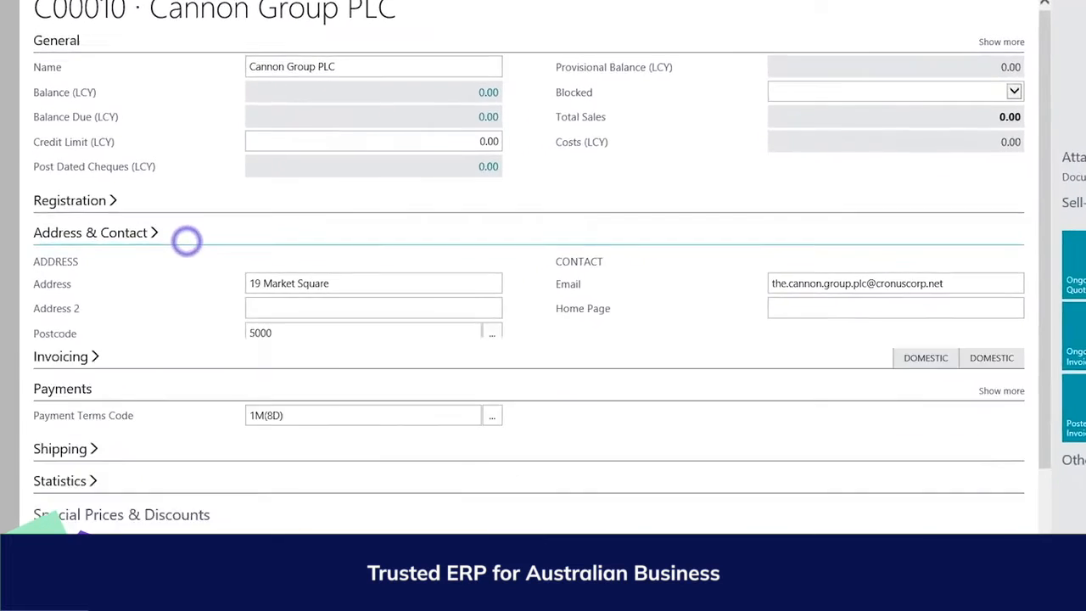
left_click(159, 341)
- Show the full Invoicing details and browse the customers available for Bill-to Customer without choosing one
left_click(82, 236)
left_click(413, 265)
left_click(513, 266)
scroll(462, 356, "down", 1)
scroll(462, 416, "up", 1)
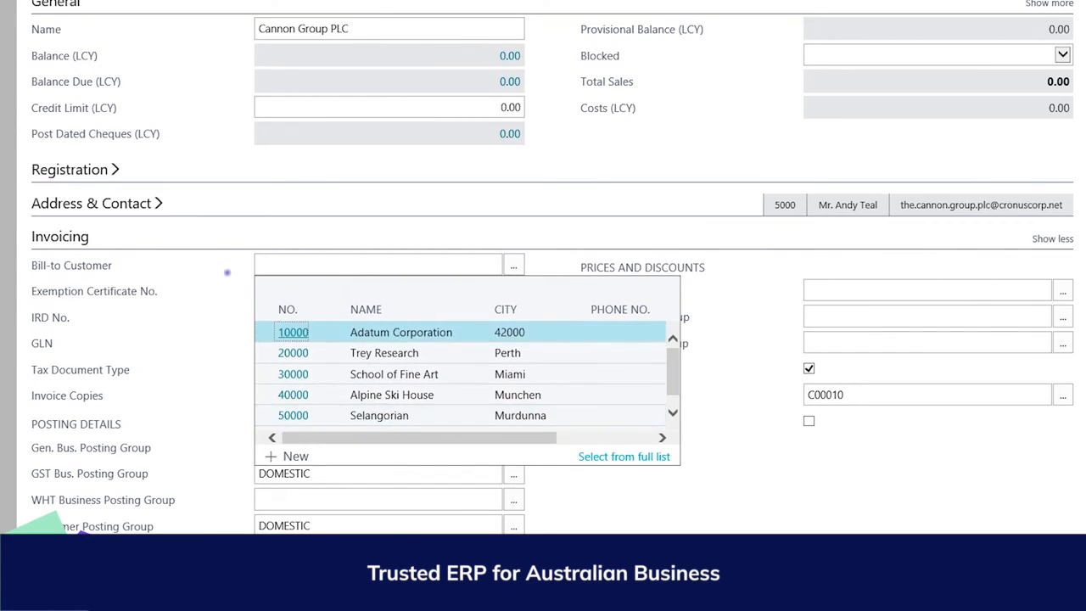
left_click(227, 273)
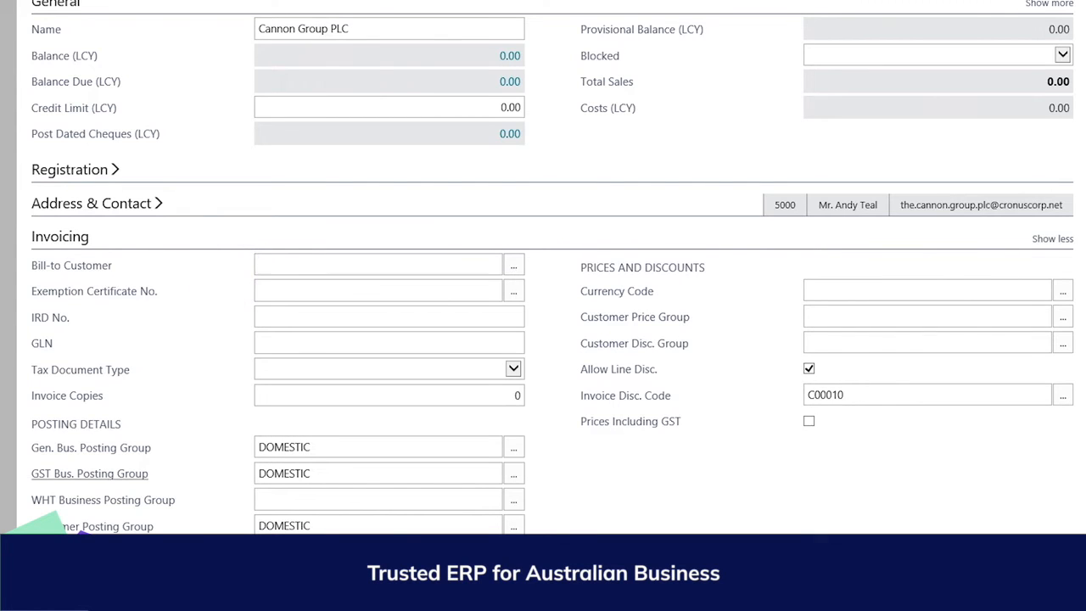
- Read the Invoicing field descriptions for the posting groups, currency code, customer price group and customer discount group
mouse_move(91, 447)
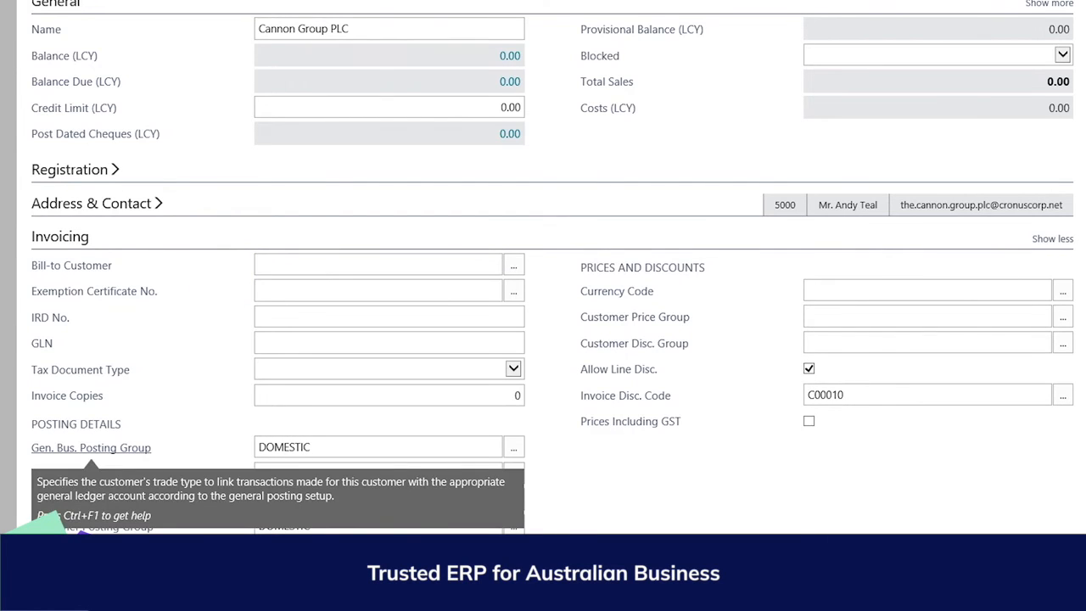
mouse_move(89, 474)
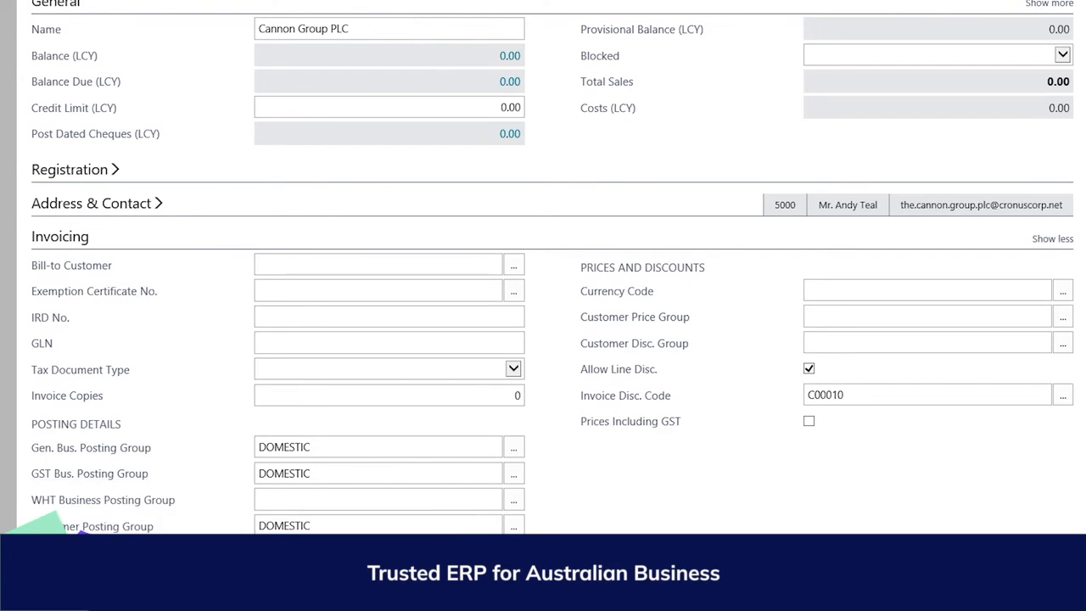
mouse_move(85, 527)
mouse_move(616, 290)
mouse_move(634, 316)
mouse_move(633, 343)
left_click(42, 235)
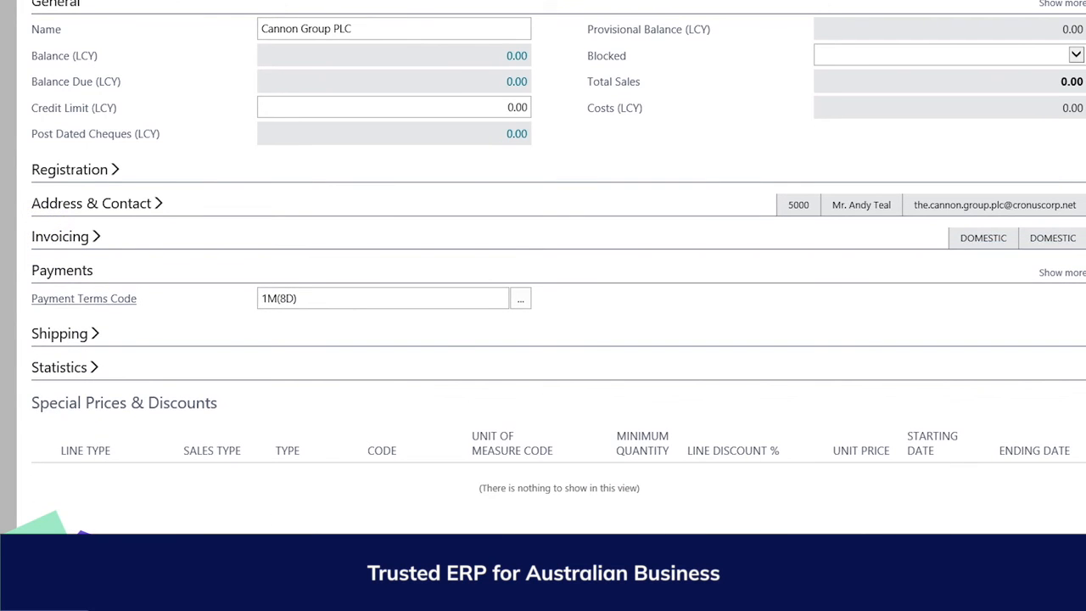
- Examine the payment terms, payment method and preferred bank account fields in the full Payments details
mouse_move(84, 298)
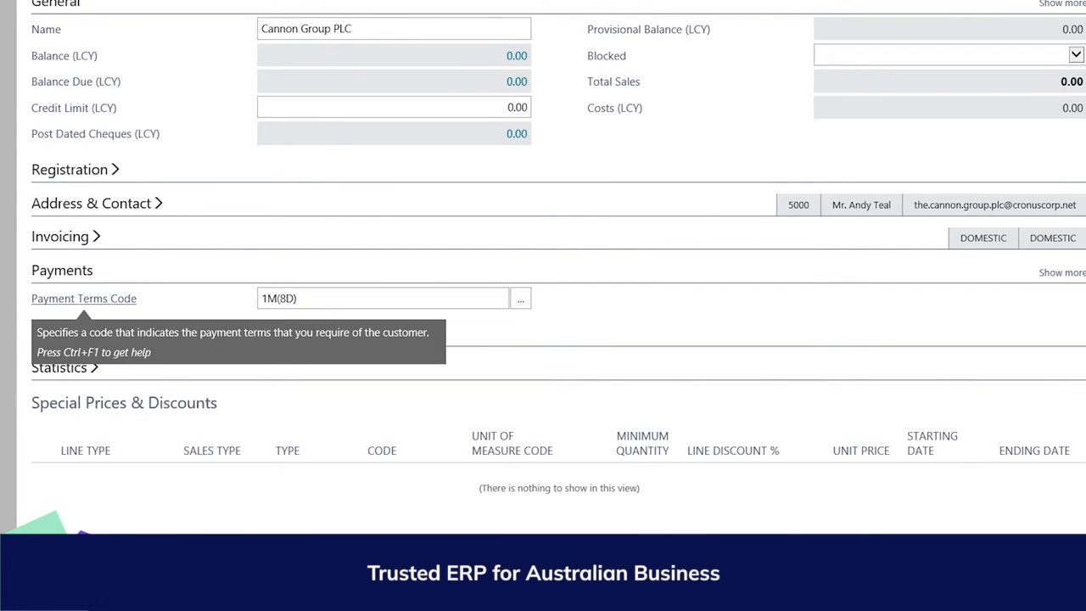
left_click(1060, 272)
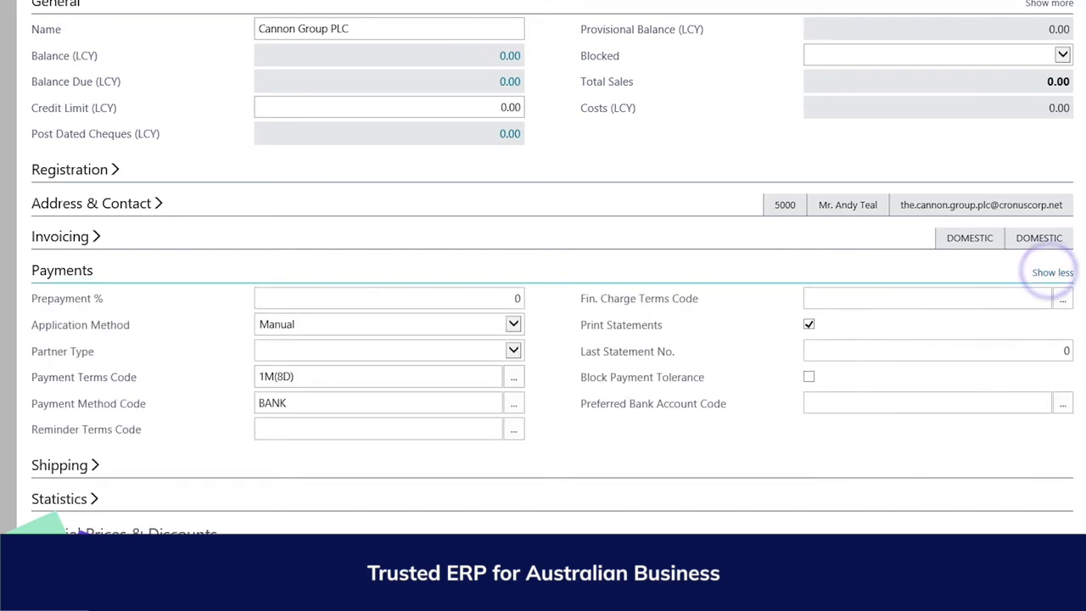
mouse_move(88, 403)
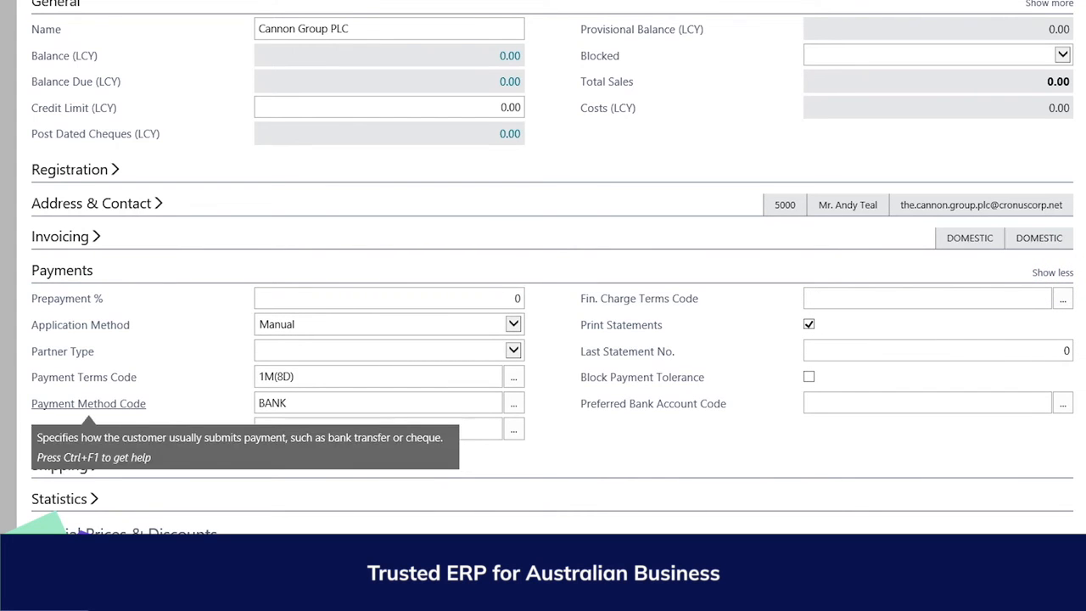
mouse_move(653, 404)
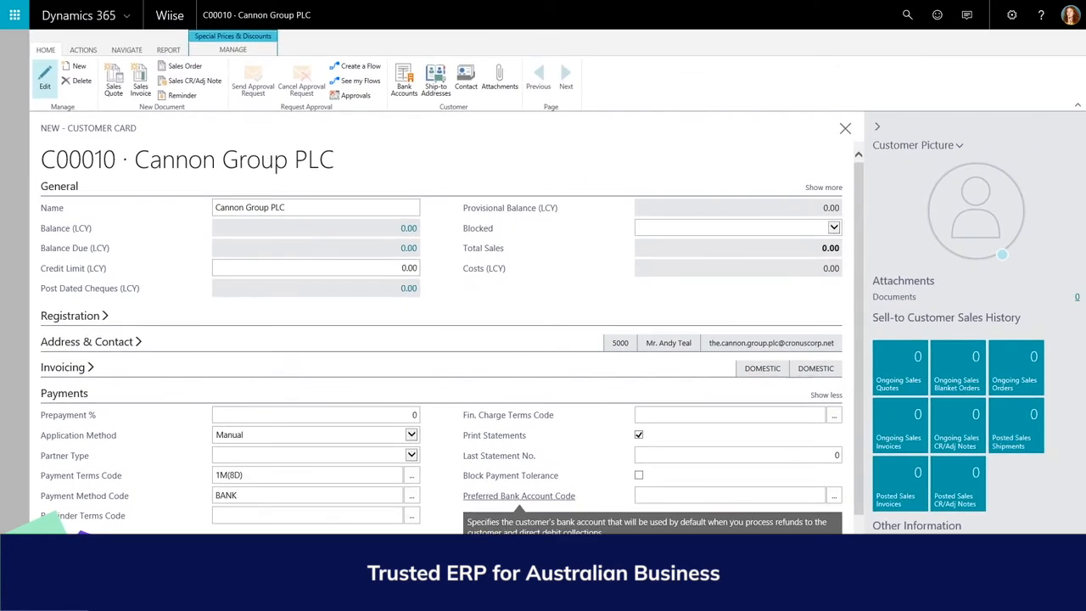
- Add a new bank account for the customer with the code ECA and the name ECA Bank
left_click(404, 81)
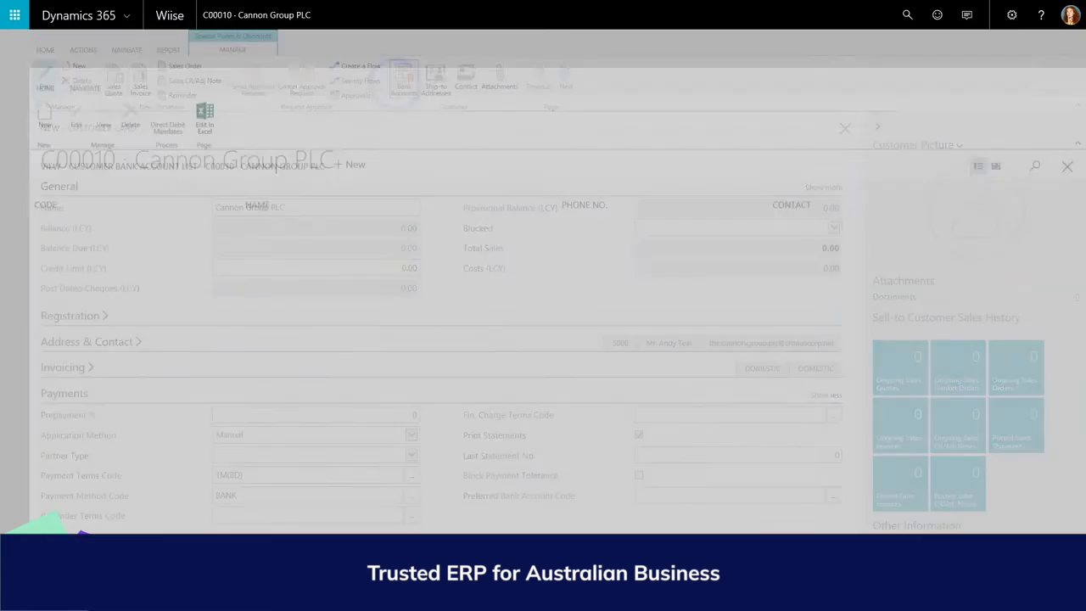
left_click(348, 128)
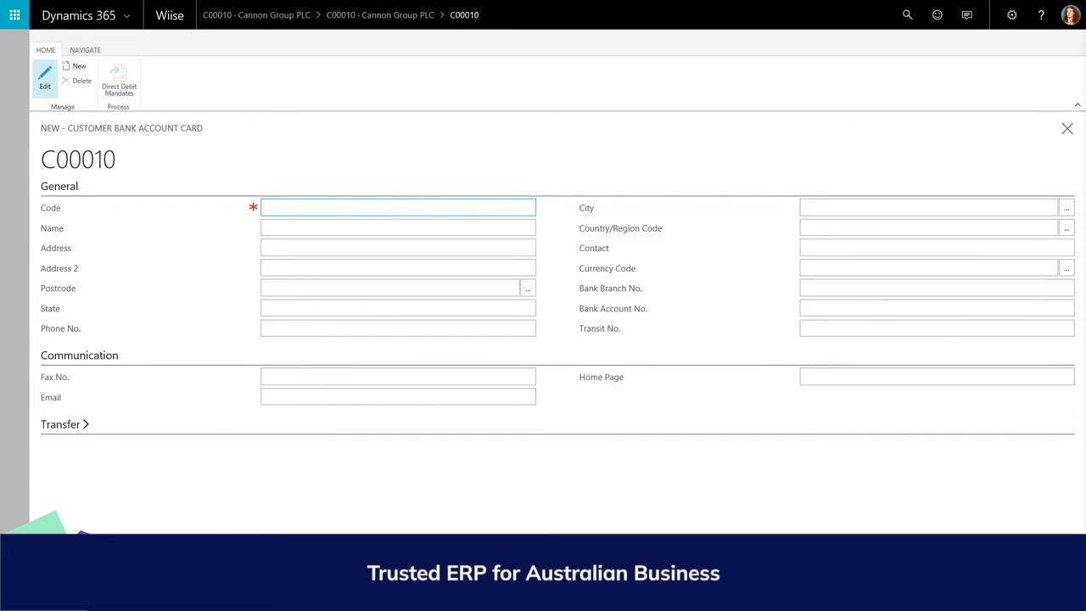
left_click(333, 201)
type("ECA")
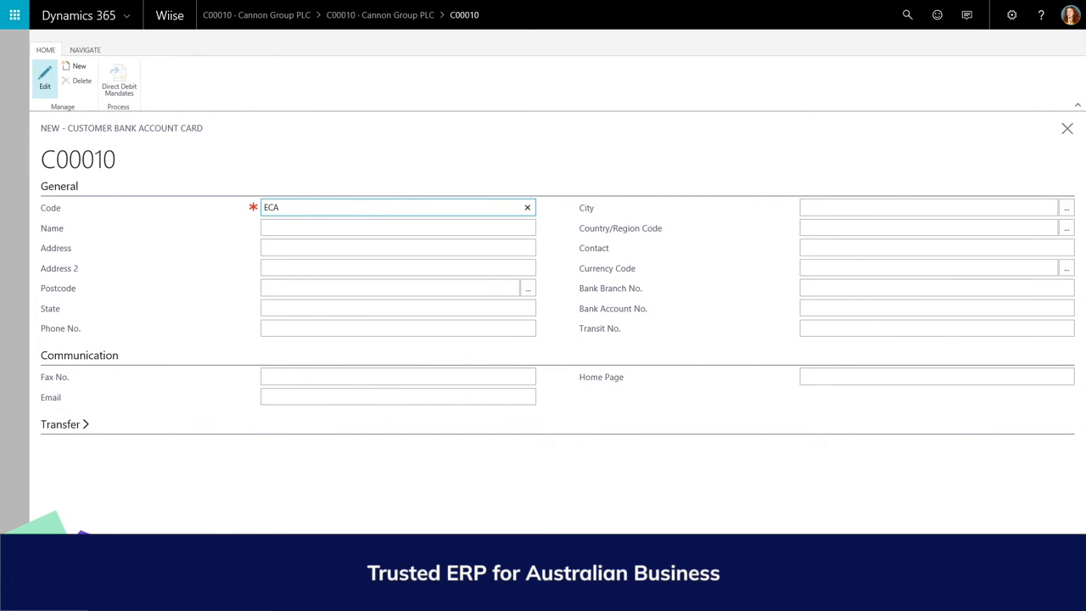
key("Tab")
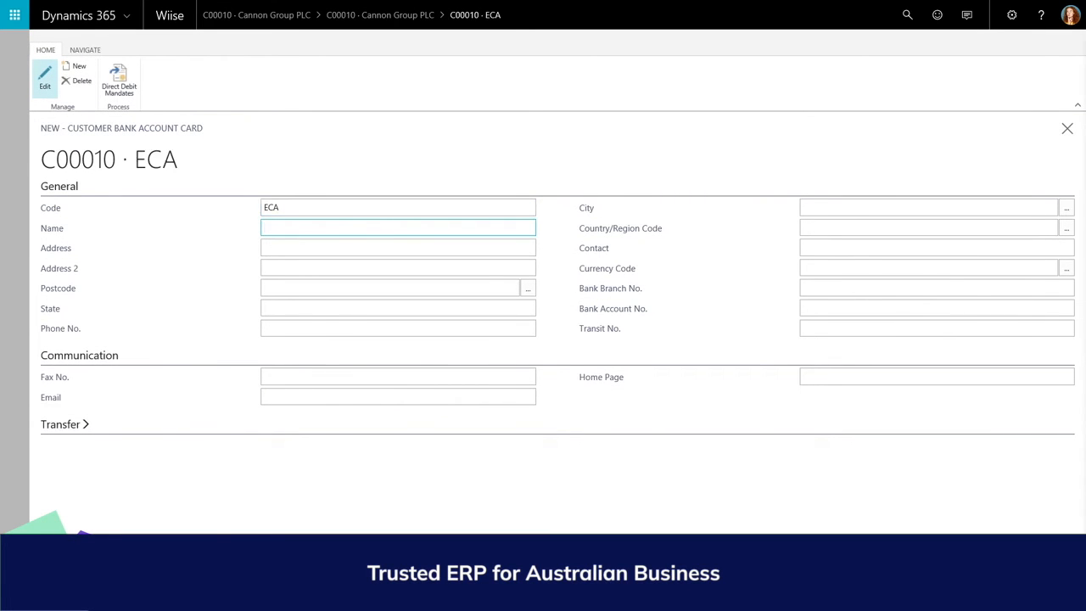
left_click(379, 226)
type("ECA Bank")
key("Tab")
- Enter the bank branch number and bank account number, and return to the customer card
left_click(832, 289)
type("####")
key("Tab")
type("#### #######")
key("Tab")
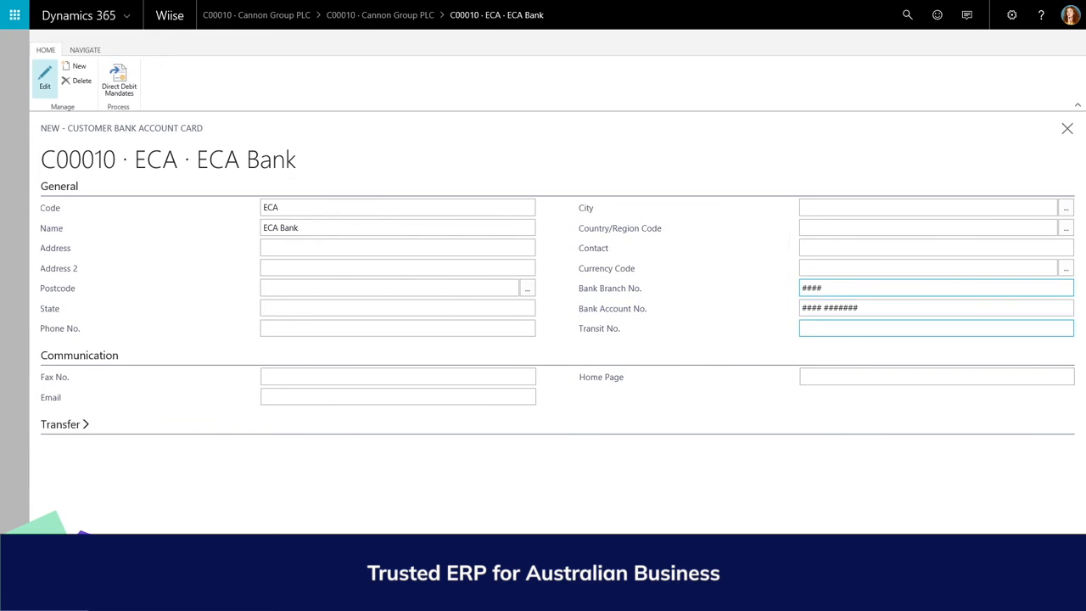
left_click(13, 129)
left_click(13, 129)
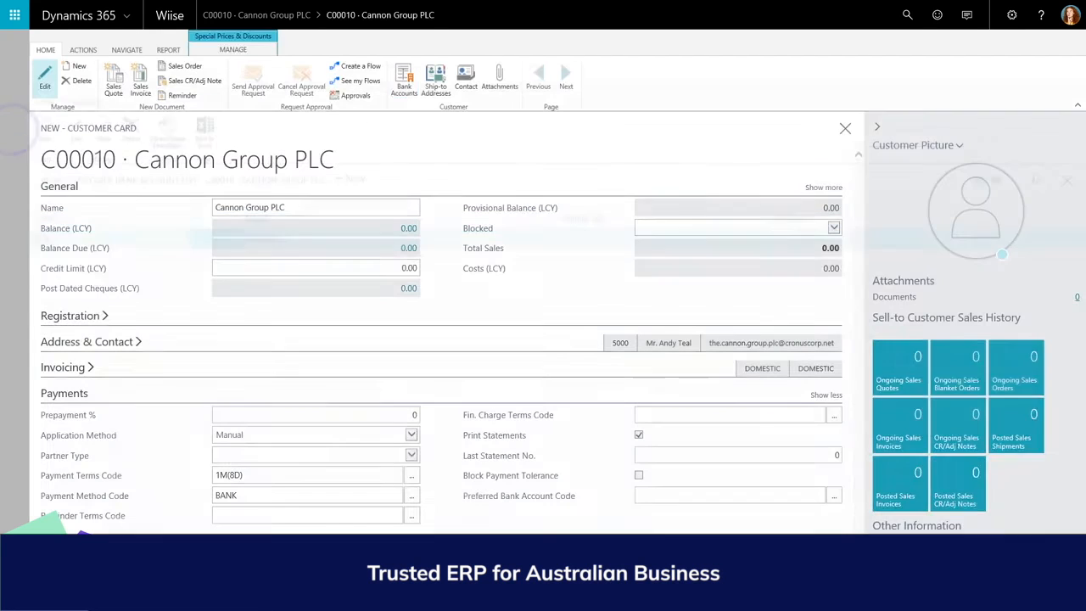
- Set the customer's shipping location code to MAIN
left_click(64, 393)
left_click(63, 417)
left_click(411, 441)
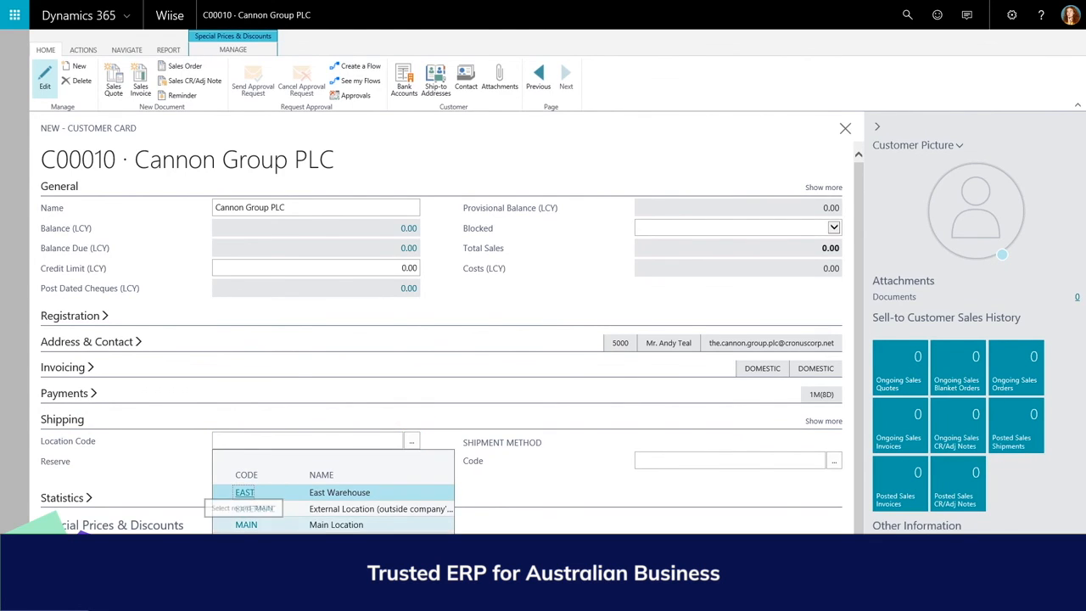
left_click(246, 524)
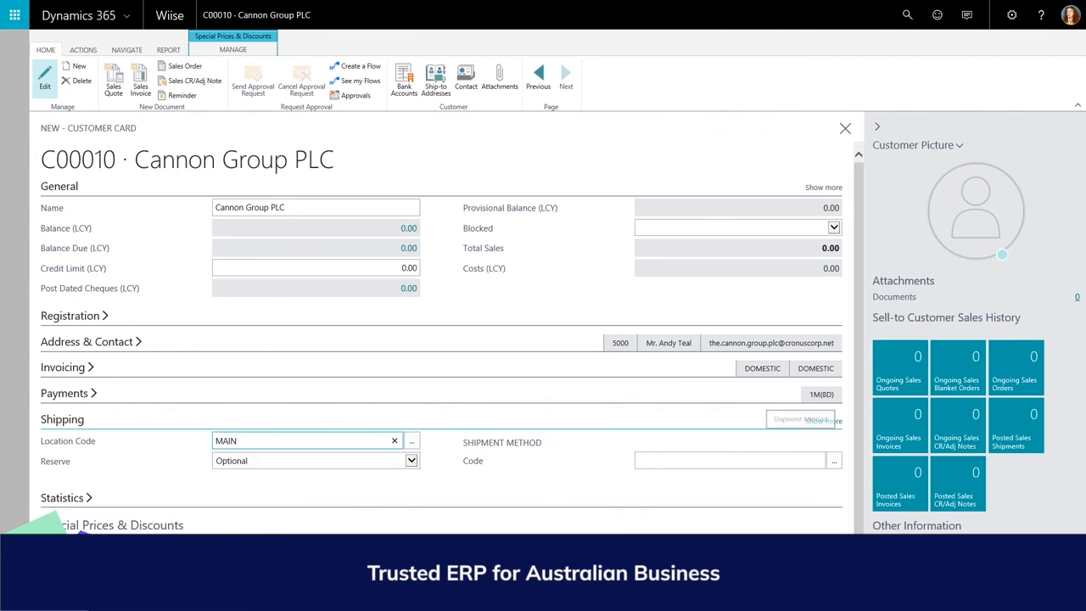
- Show the full Shipping details and look through the shipment method and shipping agent choices
left_click(823, 421)
left_click(834, 460)
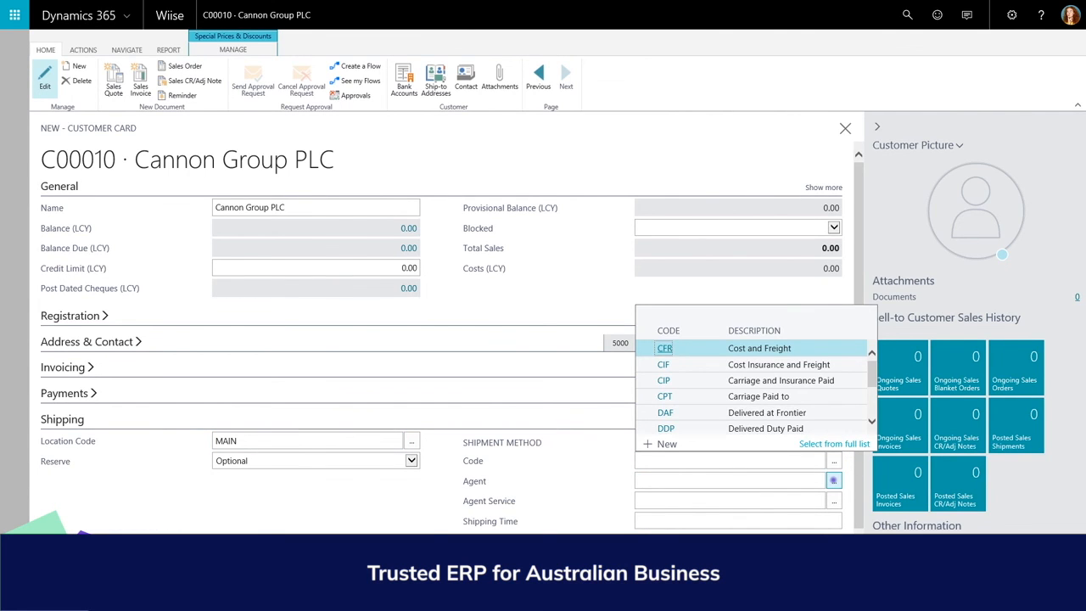
left_click(833, 480)
left_click(73, 419)
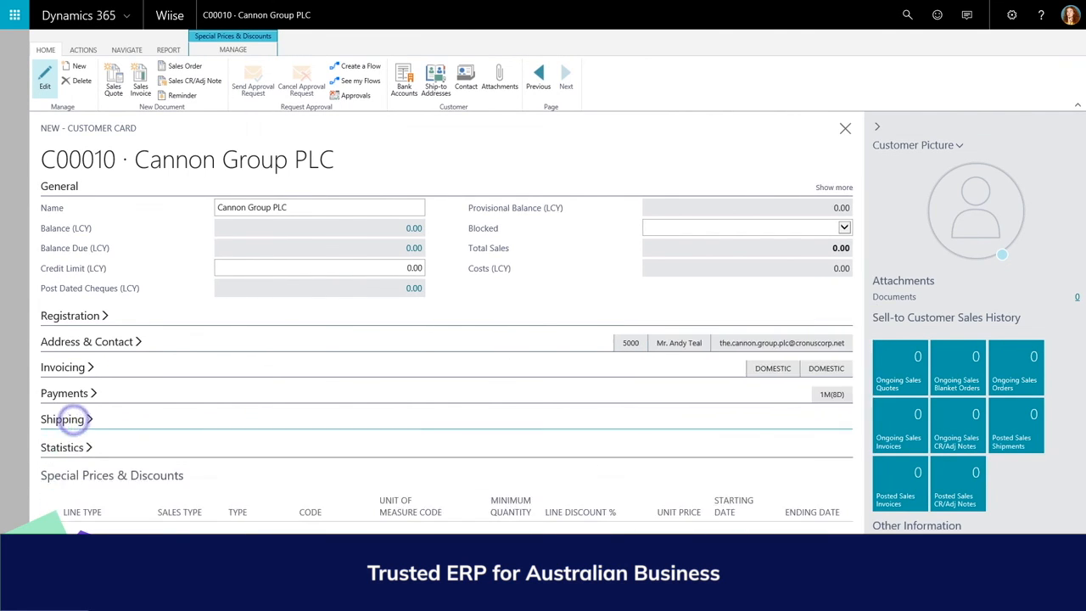
- Import a picture file as the customer picture
left_click(958, 145)
left_click(951, 168)
left_click(616, 91)
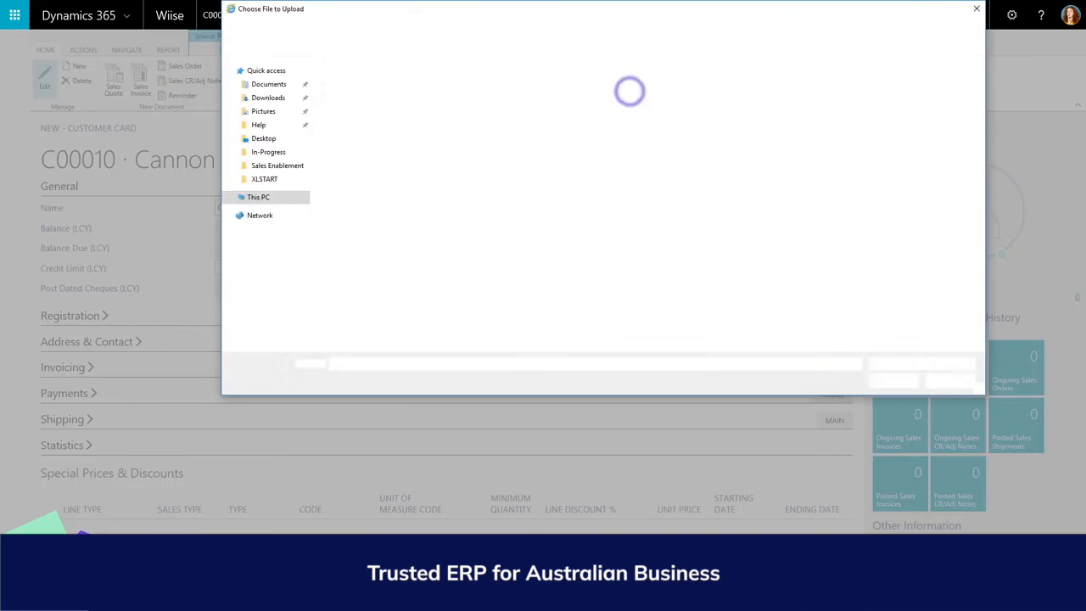
left_click(433, 129)
double_click(432, 127)
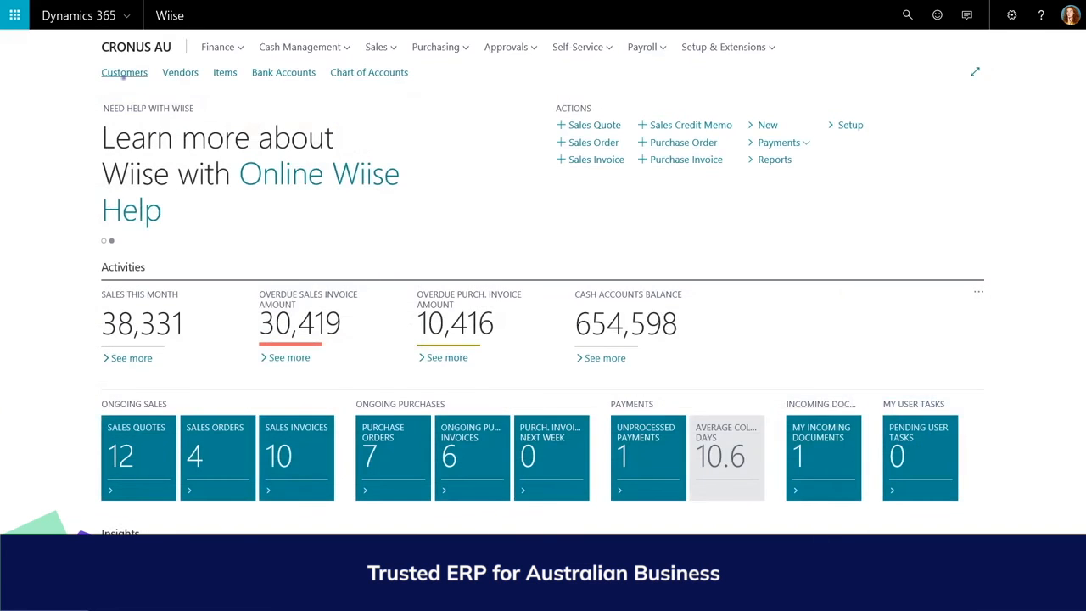
- Return to the home page and open the Customers list
left_click(124, 73)
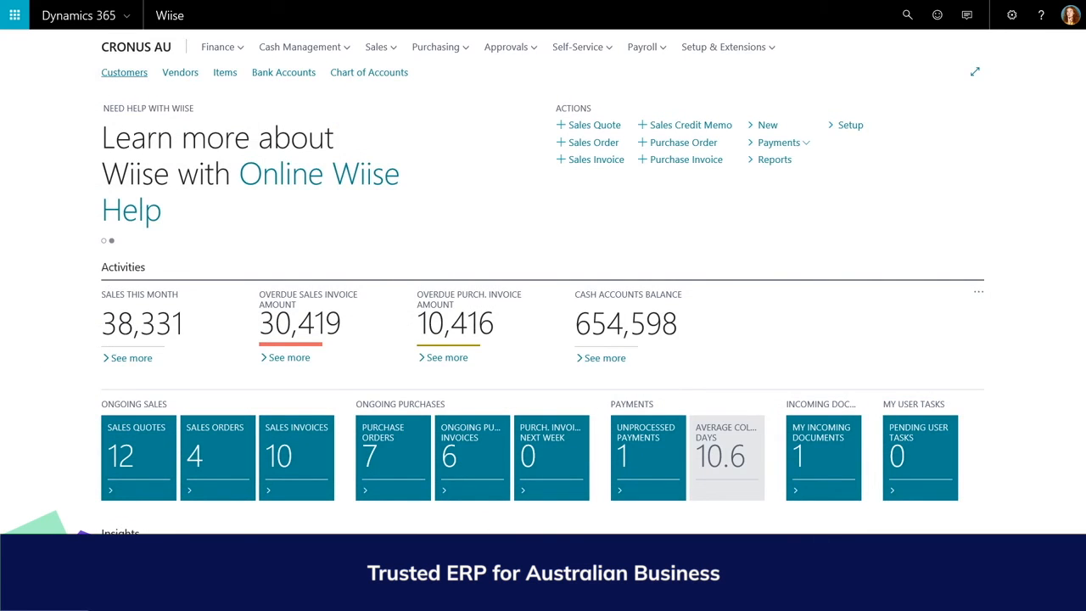